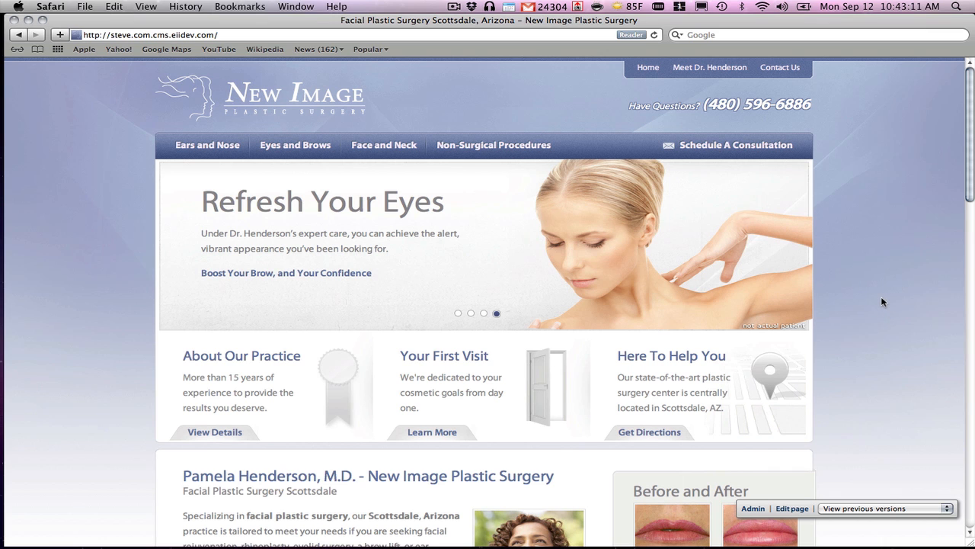
# Open the site's admin page list, expand Non-Surgical Procedures and start a new local page under it.
pyautogui.scroll(-8, 883, 302)
pyautogui.scroll(6, 865, 328)
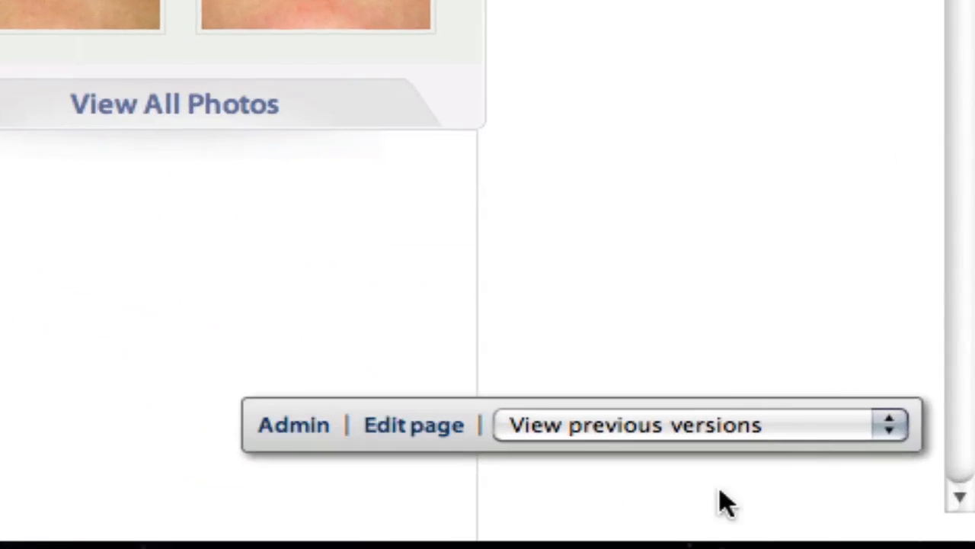
pyautogui.click(305, 433)
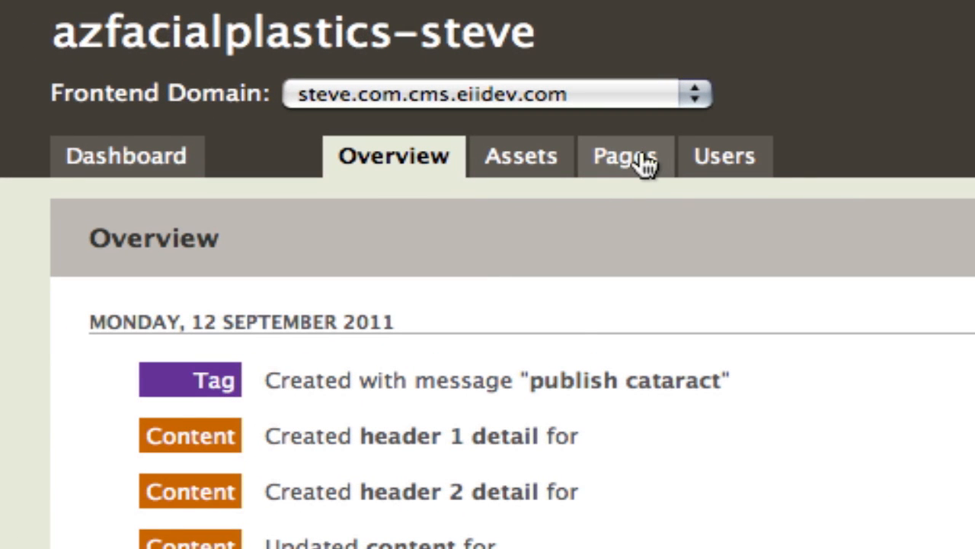
pyautogui.click(644, 163)
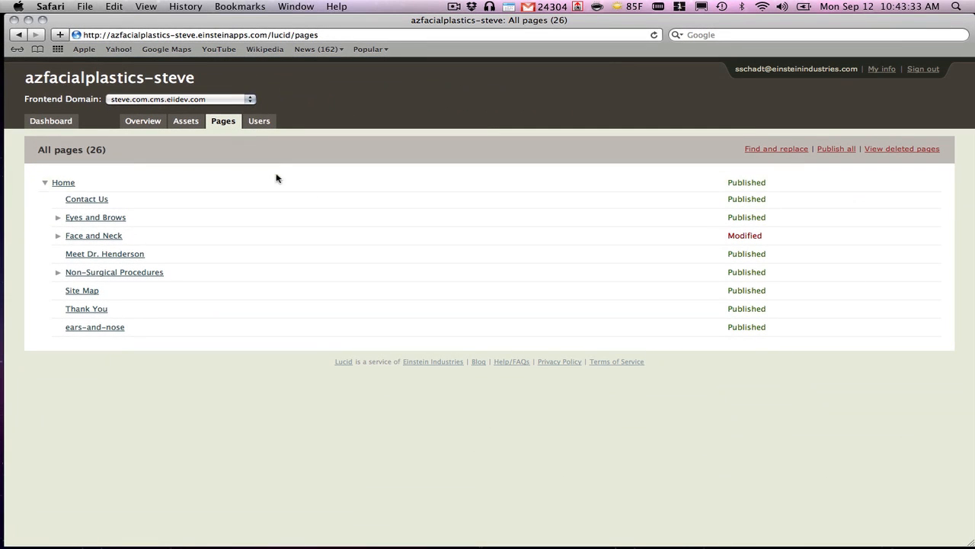
pyautogui.click(58, 274)
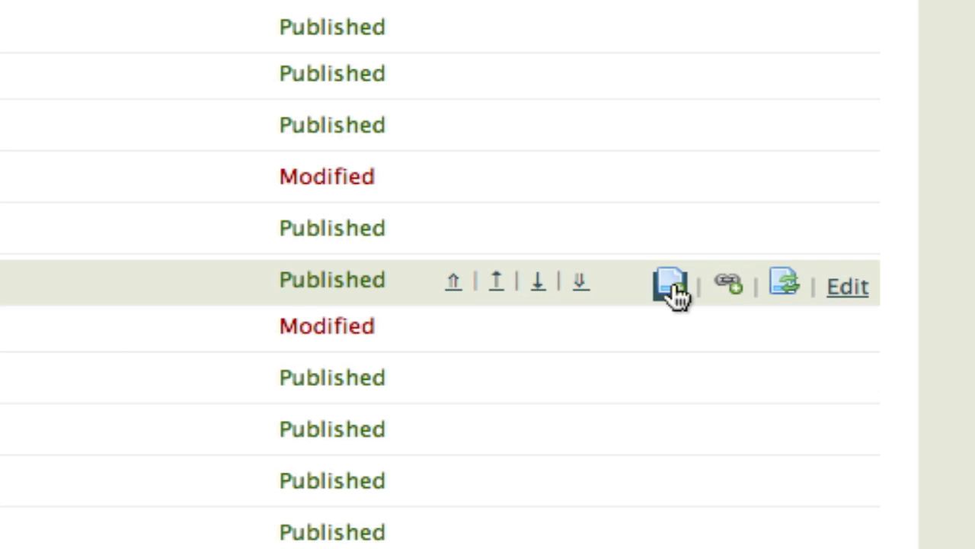
pyautogui.click(675, 288)
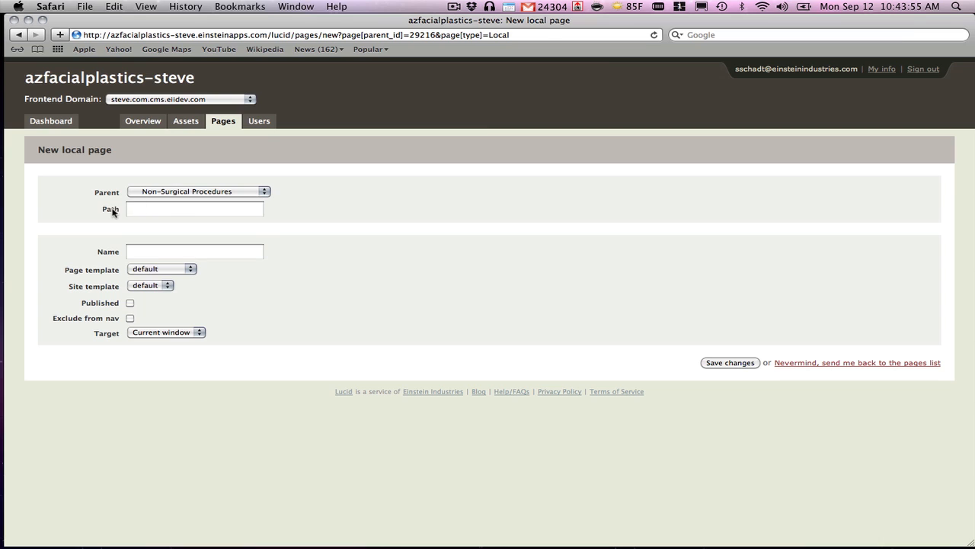
# Keep Non-Surgical Procedures as the new page's parent and enter Cataracts as both its path and name.
pyautogui.click(221, 191)
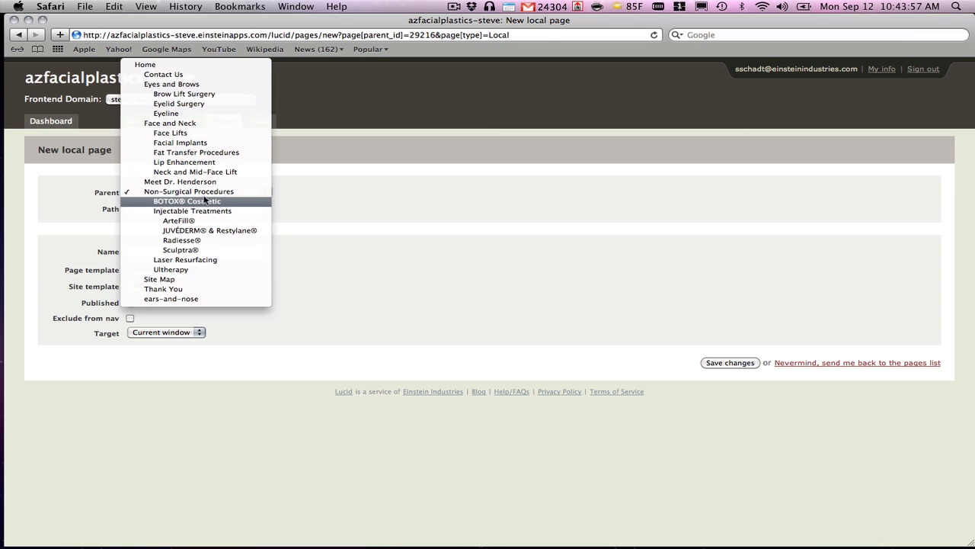
pyautogui.click(204, 196)
pyautogui.click(149, 212)
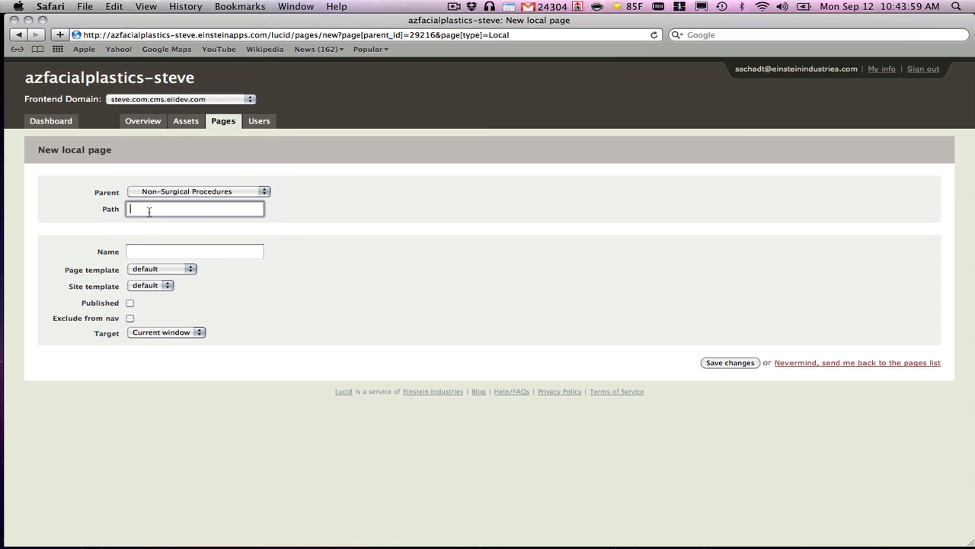
pyautogui.write('Cataracts')
pyautogui.press('Tab')
pyautogui.write('Cataracts')
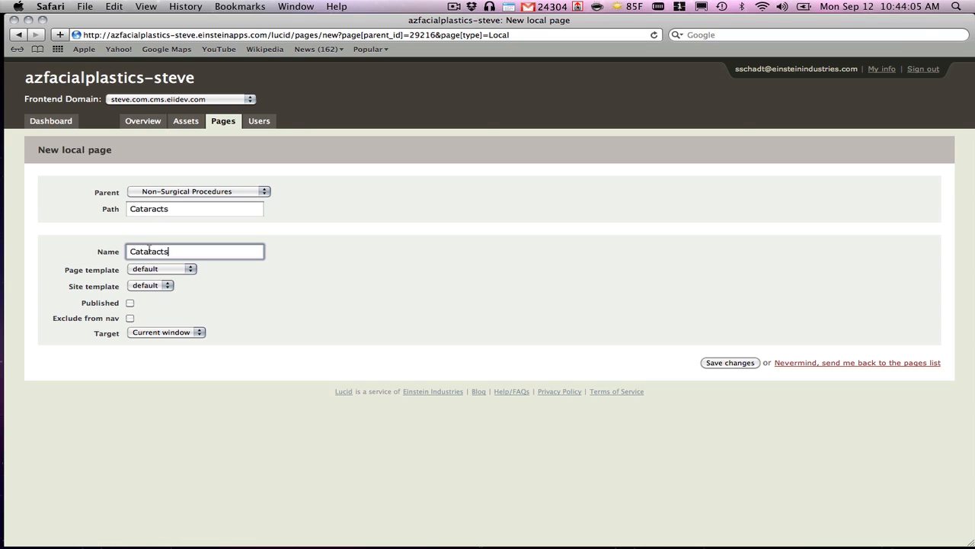
# Keep the default page and site templates, mark the new page as published and save it.
pyautogui.click(160, 269)
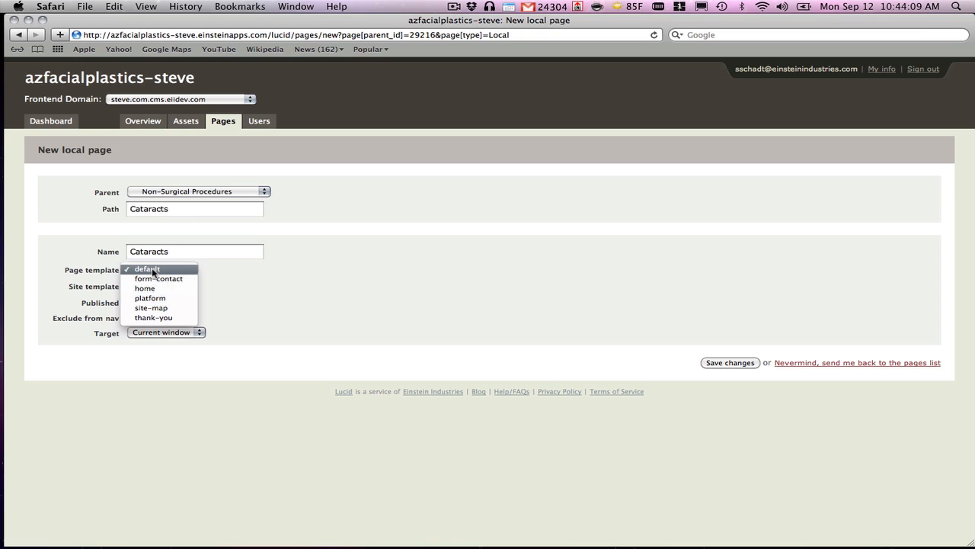
pyautogui.click(152, 271)
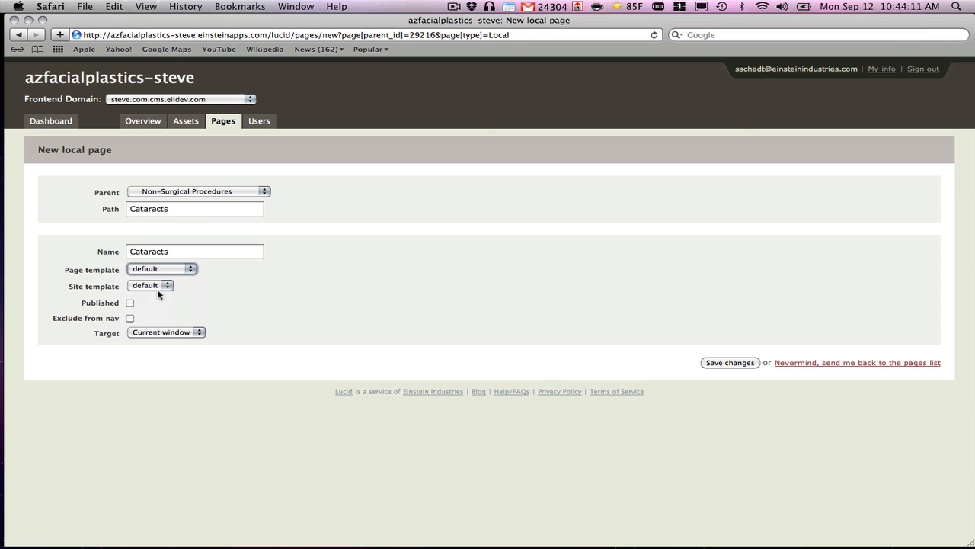
pyautogui.click(158, 285)
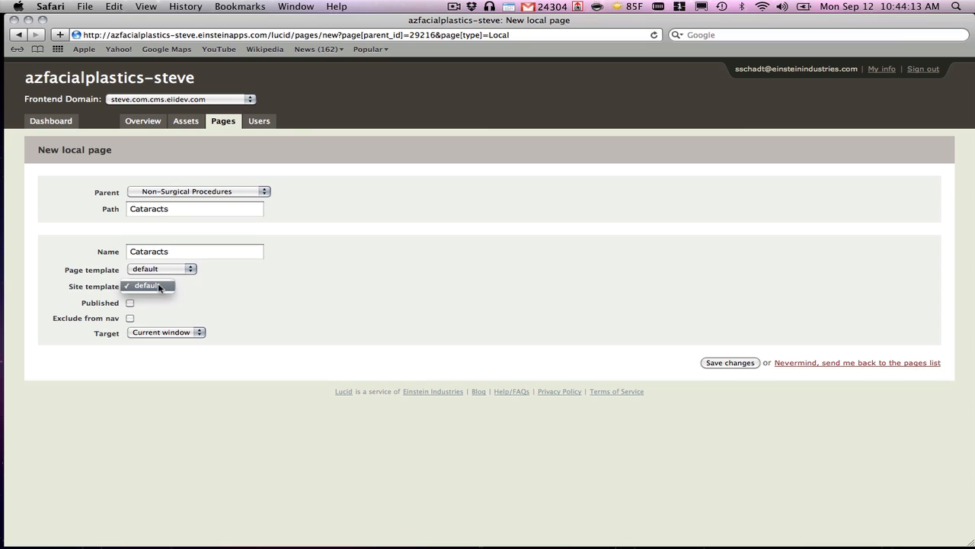
pyautogui.click(158, 285)
pyautogui.click(130, 303)
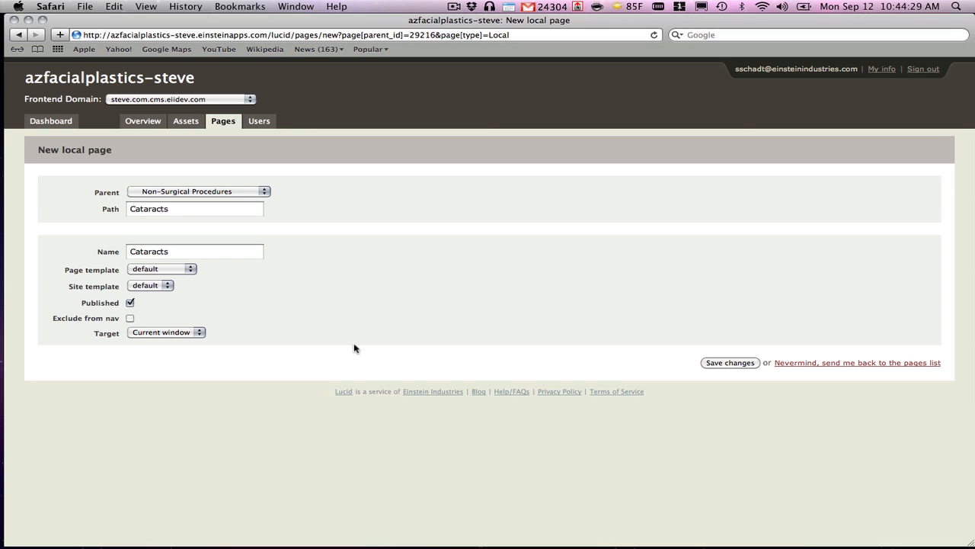
pyautogui.click(732, 363)
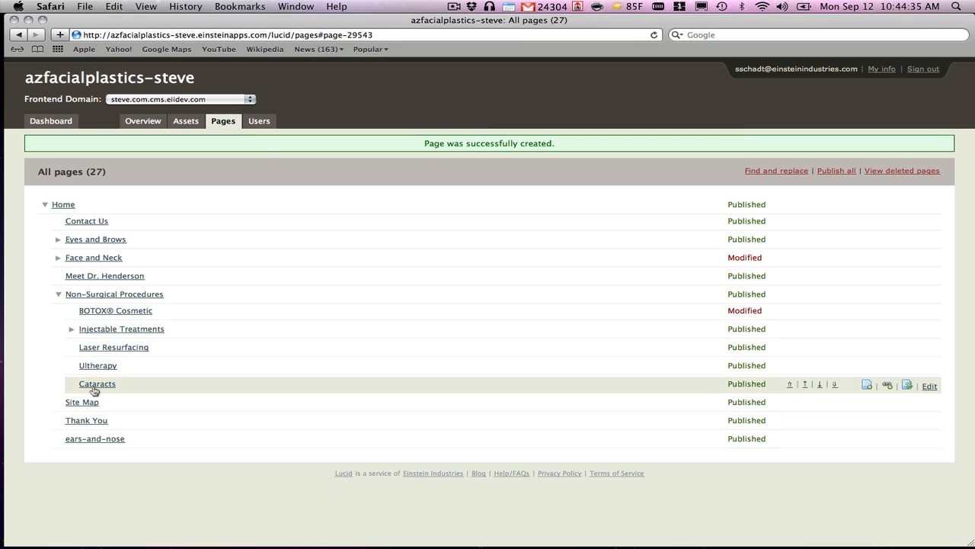
# Open the Cataracts page on the website and switch it to edit mode.
pyautogui.doubleClick(95, 391)
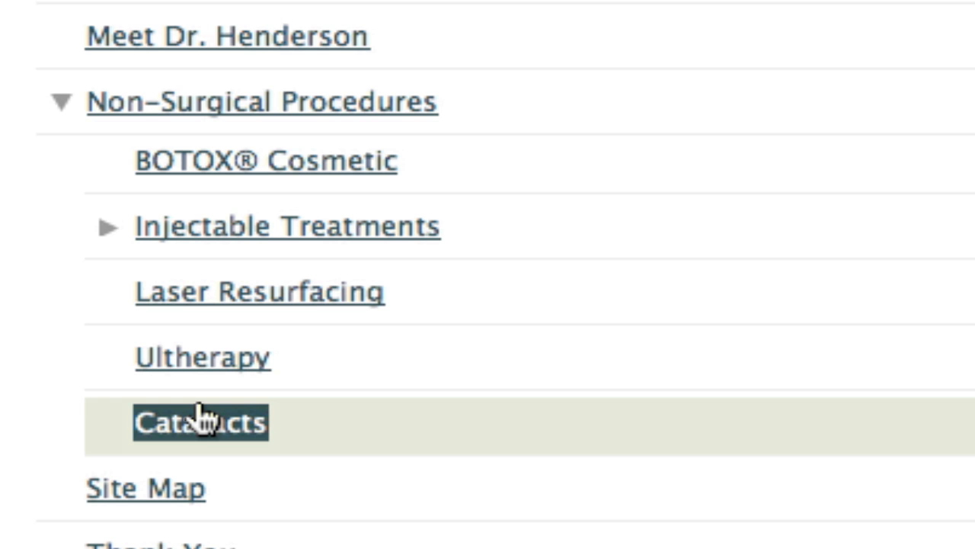
pyautogui.click(198, 422)
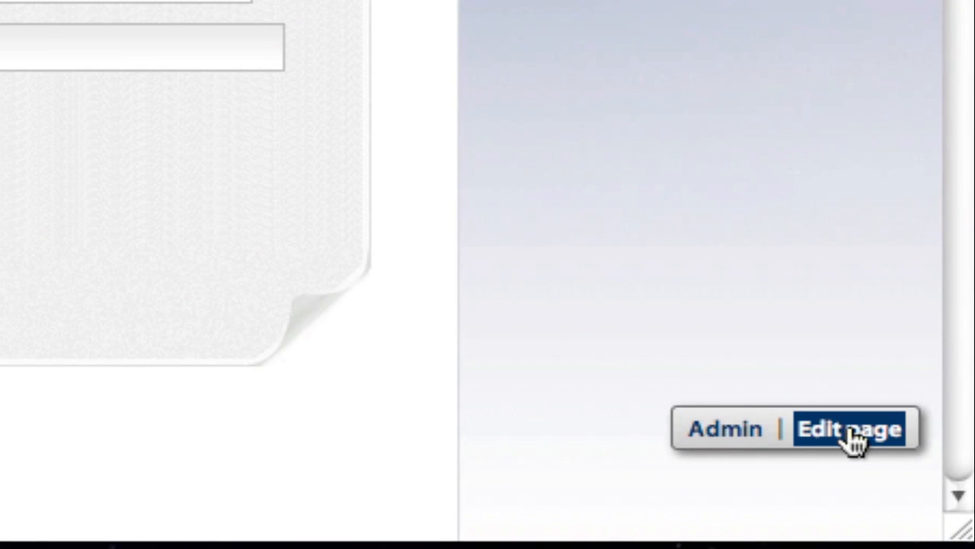
pyautogui.click(853, 433)
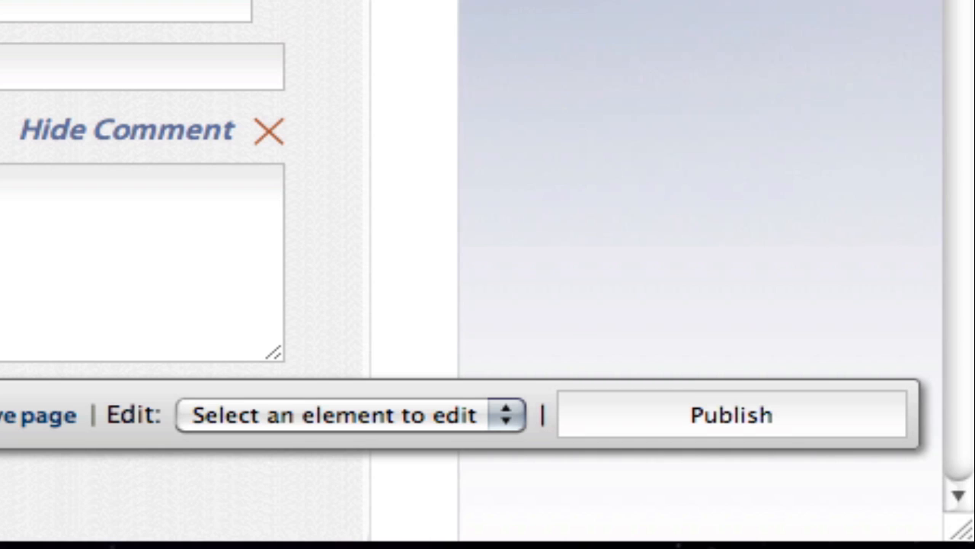
# Paste "Cataracts, Eye Care, and More" as the header 2 text of the Cataracts page and save it.
pyautogui.click(299, 159)
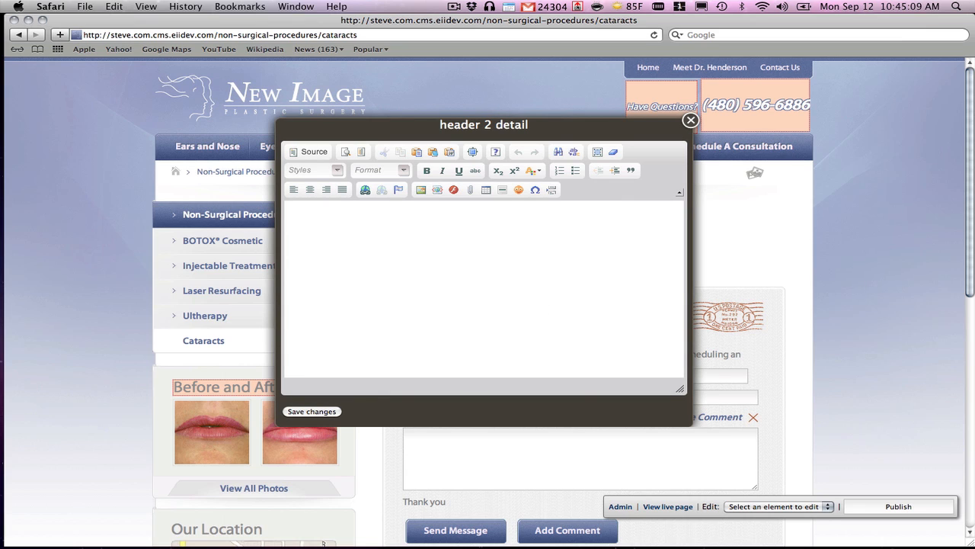
pyautogui.press('super+Tab')
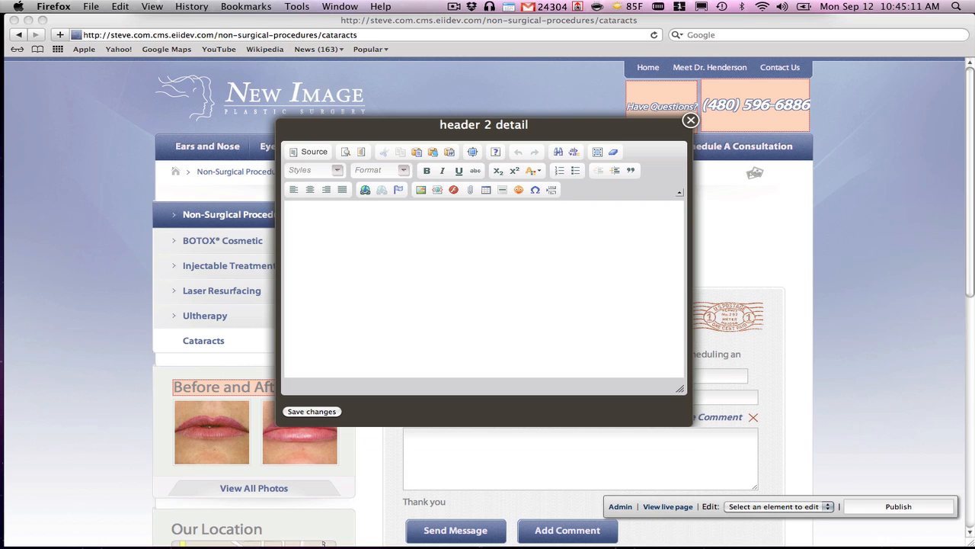
pyautogui.click(403, 278)
pyautogui.click(359, 250)
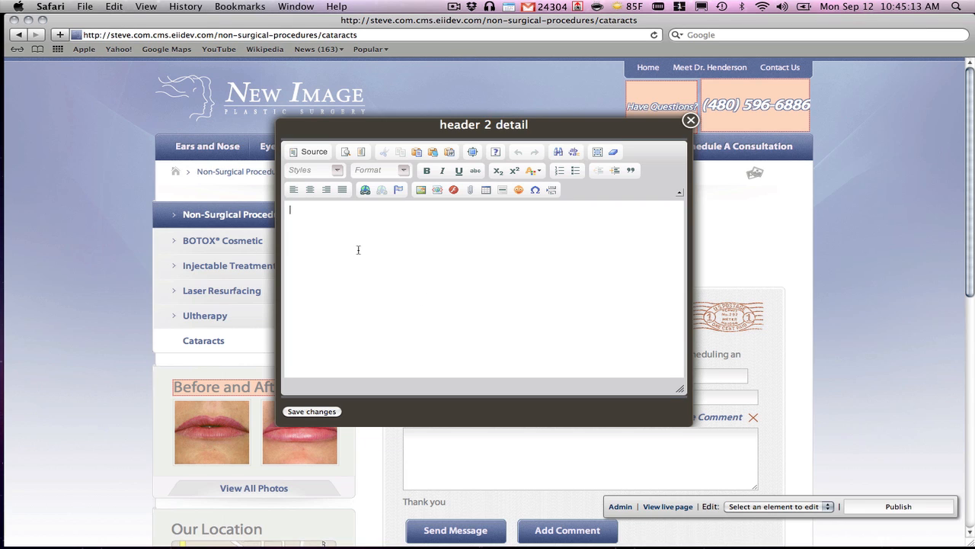
pyautogui.write('Cataracts, Eye Care, and More')
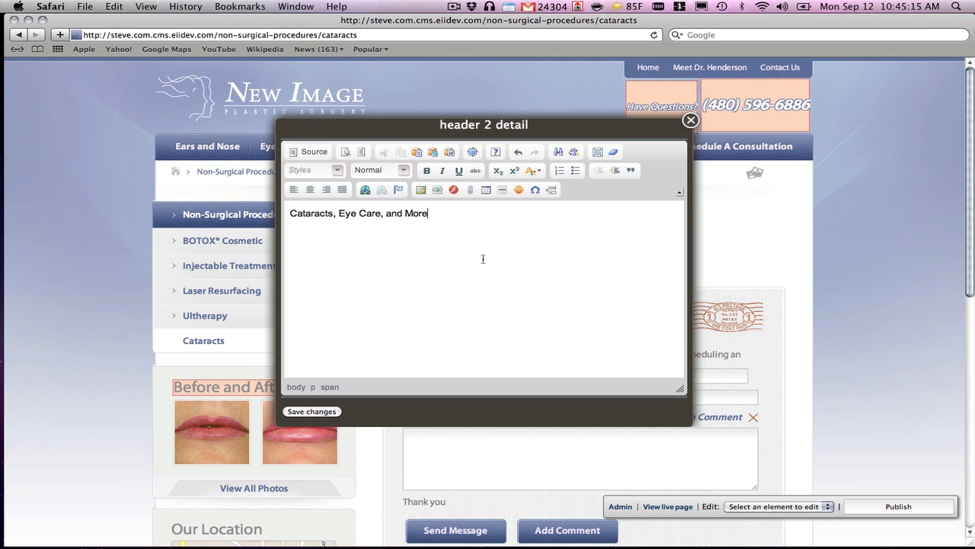
pyautogui.click(318, 413)
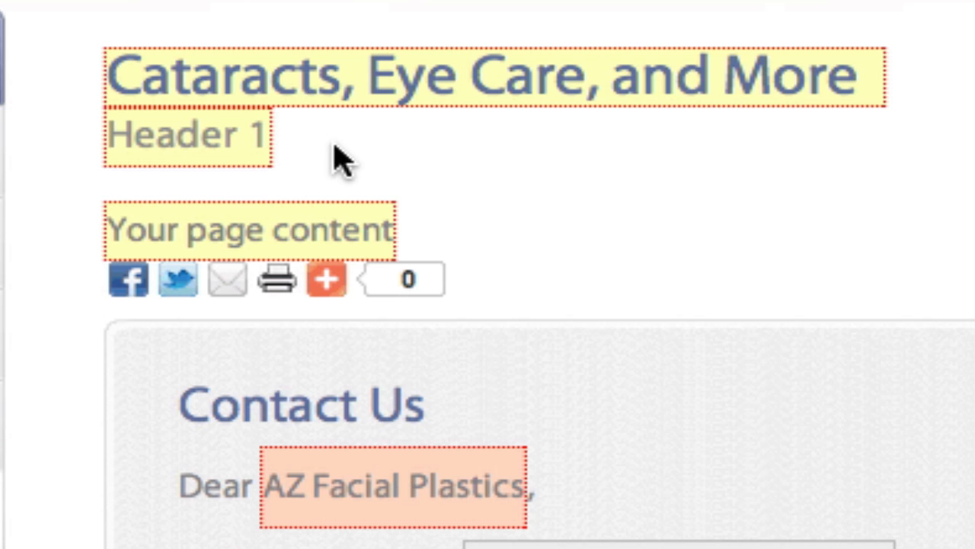
# Paste "Cataract Care in Smithtown, Long Island" as the header 1 text and save it.
pyautogui.click(200, 150)
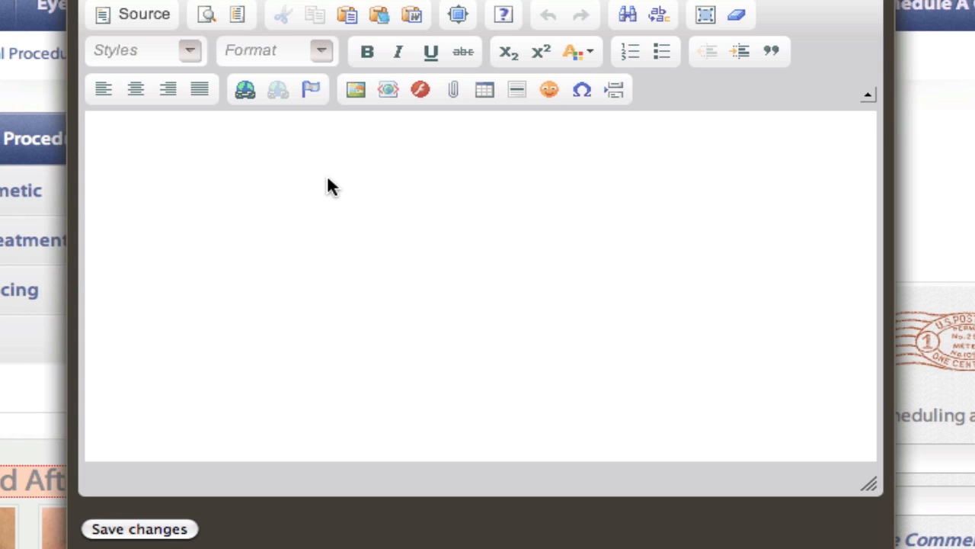
pyautogui.click(331, 145)
pyautogui.write('Cataract Care in Smithtown, Long Island')
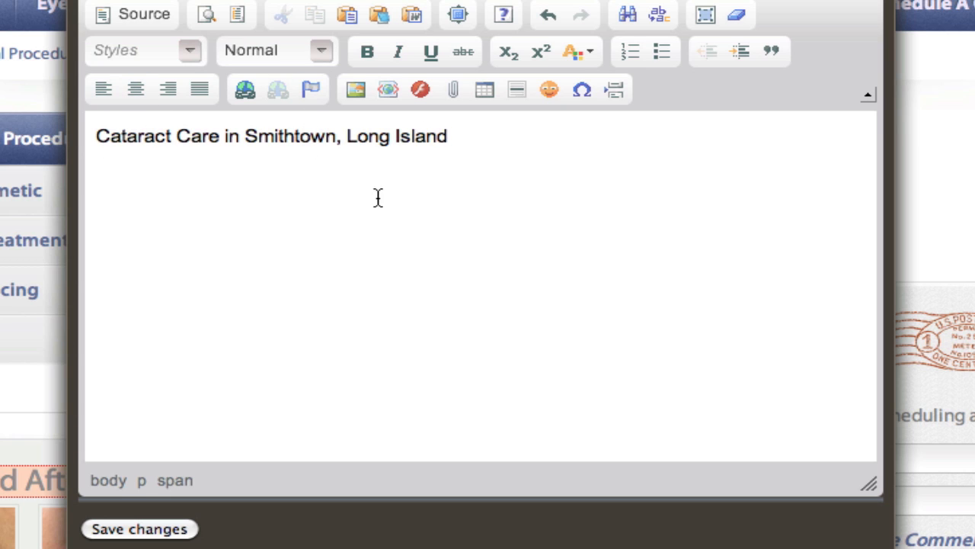
pyautogui.click(154, 538)
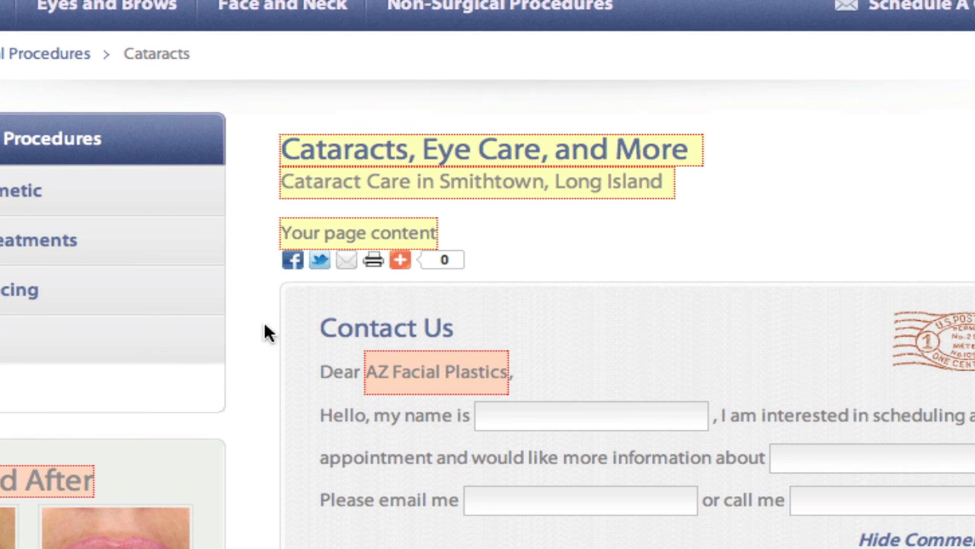
# Paste the copied cataract article into the page content and bold its sentence "Cataracts are the clouding of the natural lens of the eye.".
pyautogui.click(361, 243)
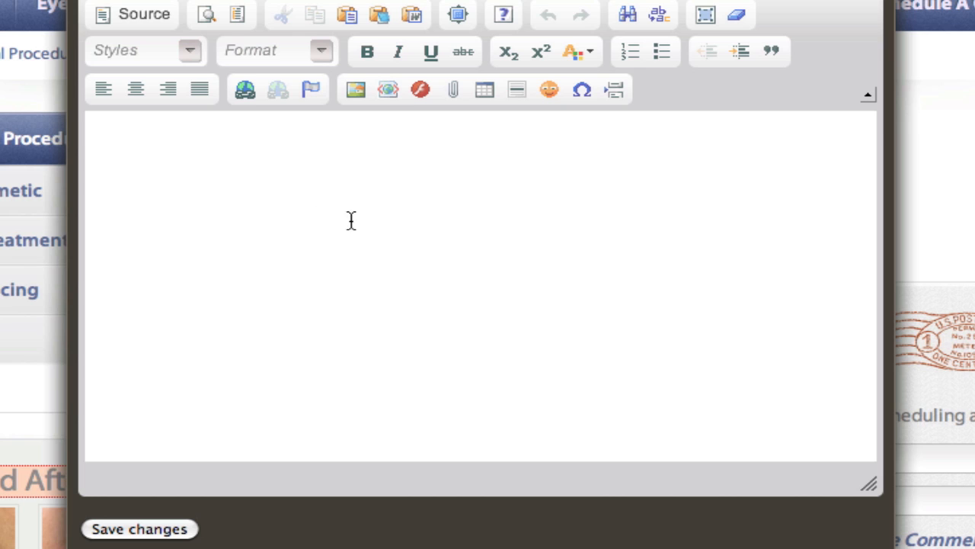
pyautogui.click(279, 197)
pyautogui.press('super+v')
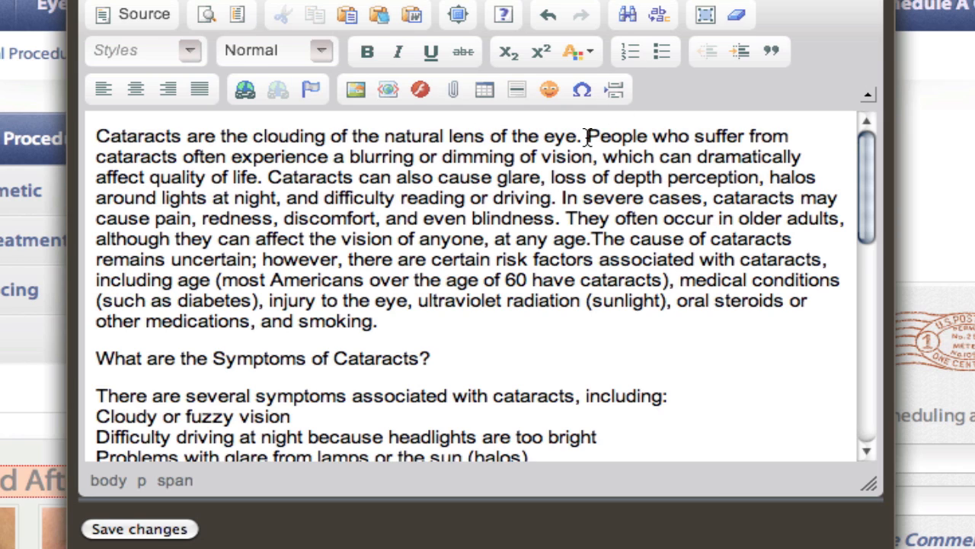
pyautogui.moveTo(582, 137); pyautogui.dragTo(100, 126)
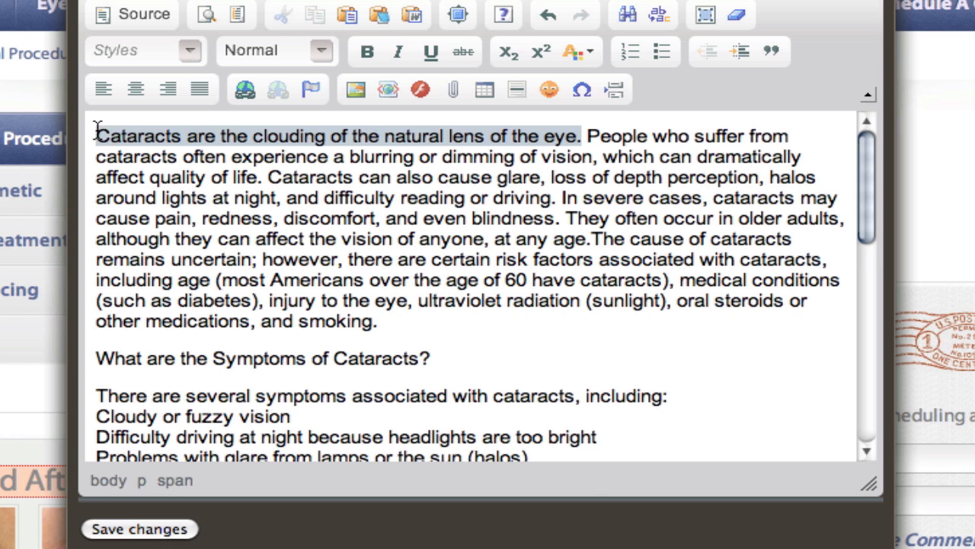
pyautogui.click(366, 52)
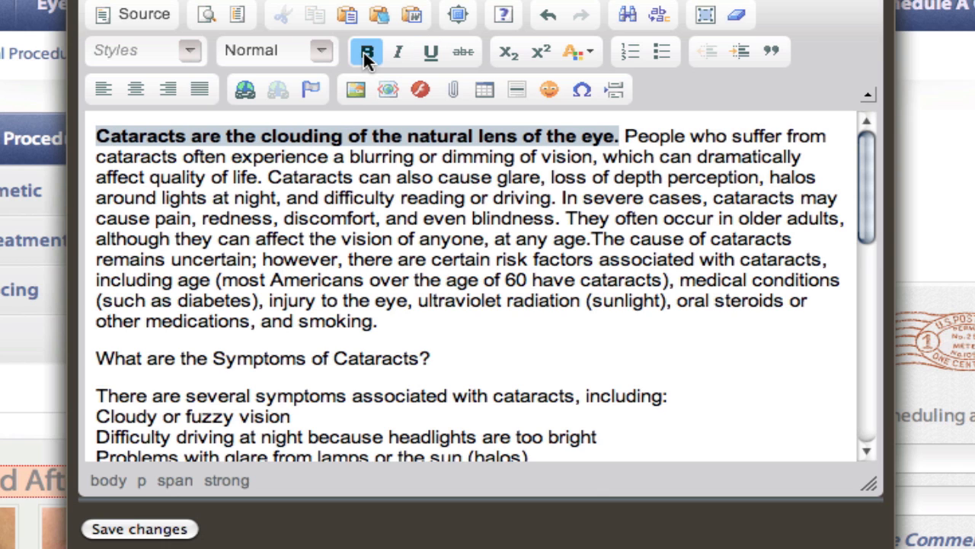
# Format the lines from "There are several symptoms" through "Changes in the perception of colors" as a bulleted list.
pyautogui.scroll(-5, 423, 202)
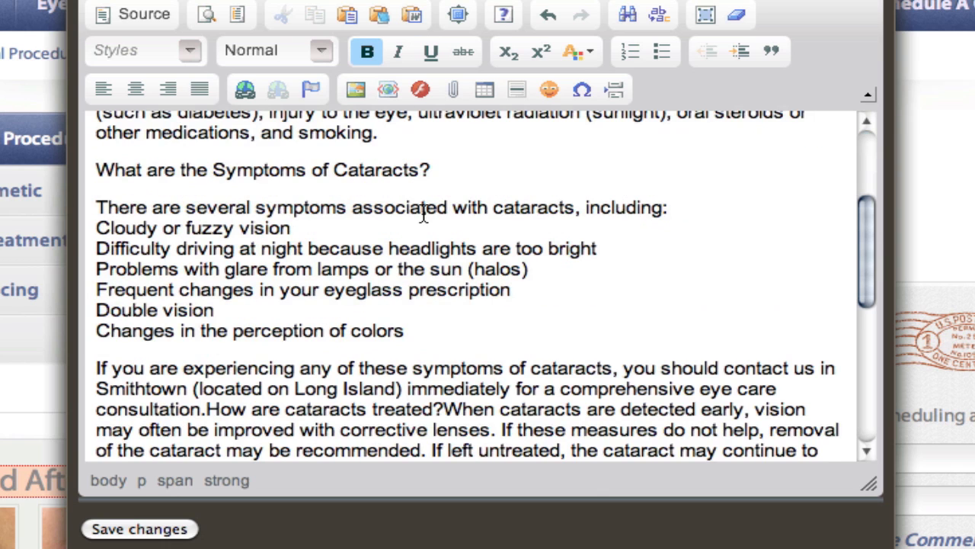
pyautogui.moveTo(423, 334); pyautogui.dragTo(86, 199)
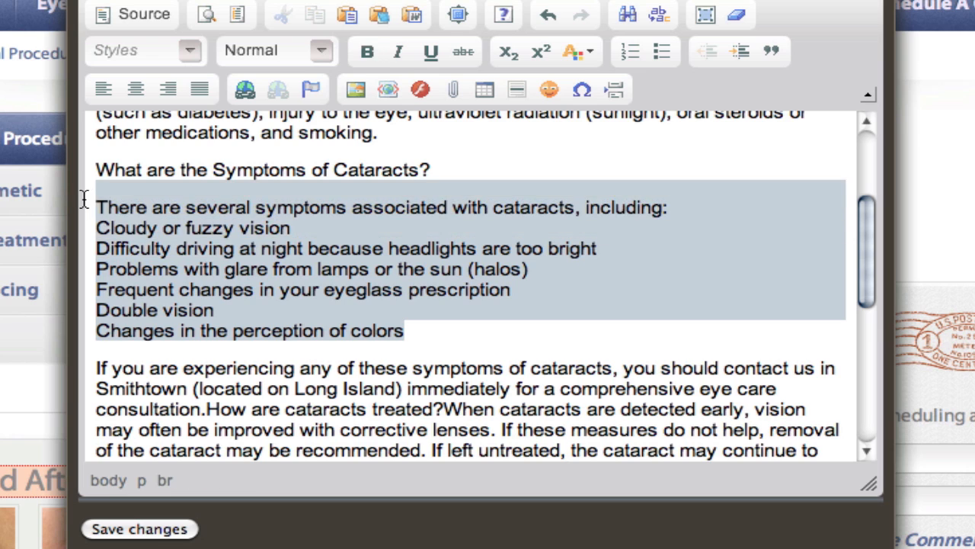
pyautogui.click(146, 208)
pyautogui.moveTo(408, 330); pyautogui.dragTo(99, 207)
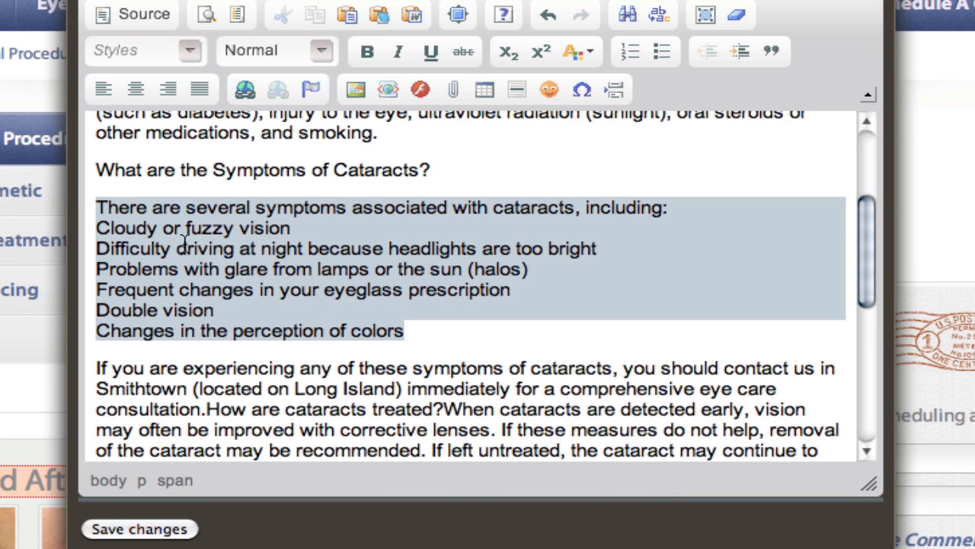
pyautogui.click(661, 51)
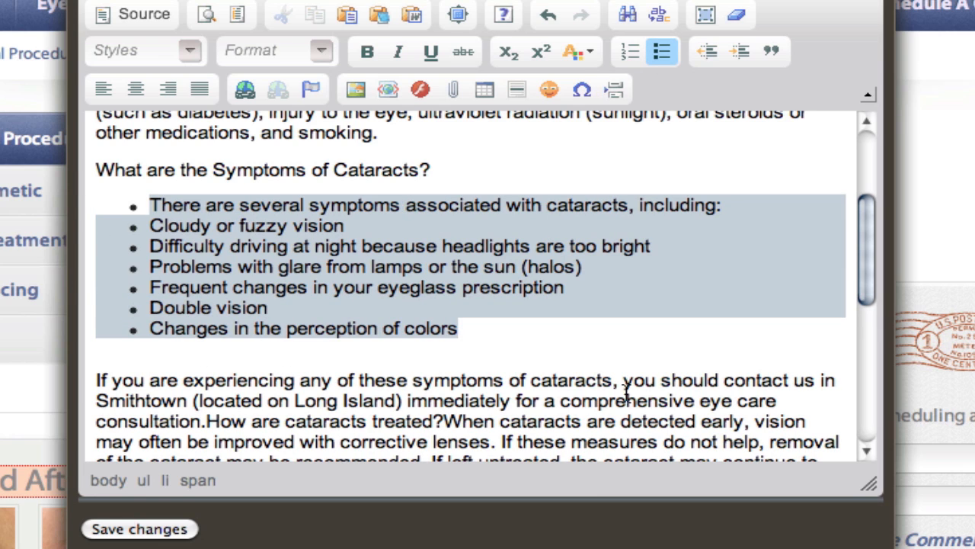
# Bold the phrase "If you are experiencing any of these symptoms of cataracts," below the bulleted list.
pyautogui.moveTo(621, 381); pyautogui.dragTo(93, 381)
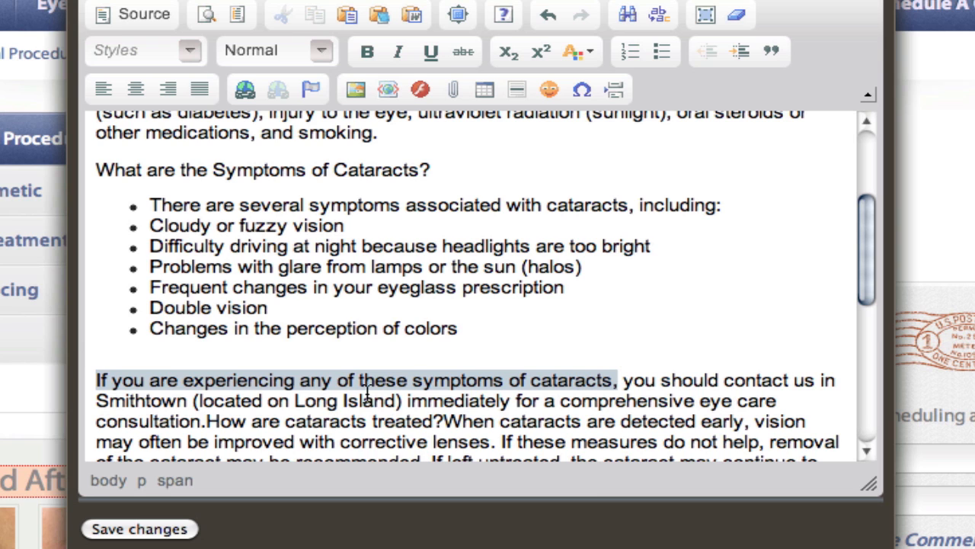
pyautogui.click(368, 53)
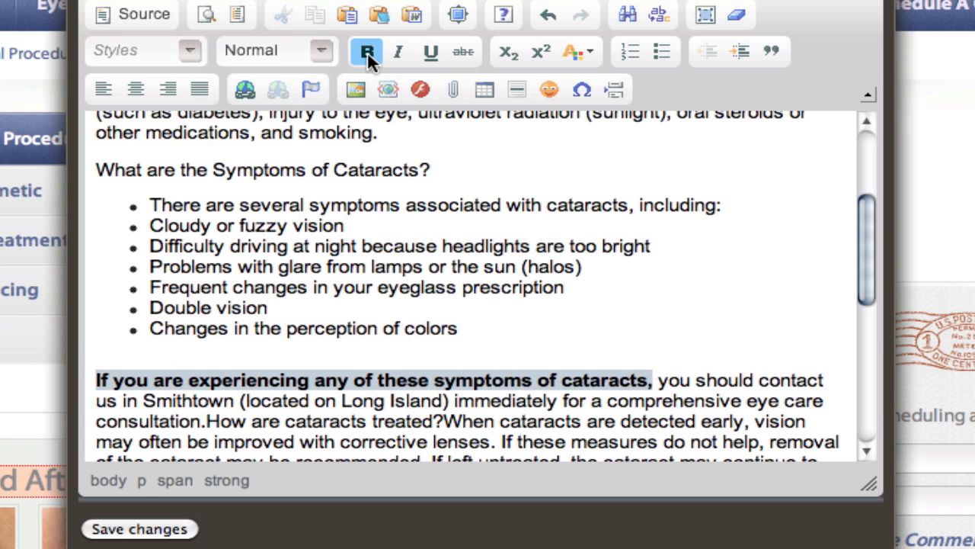
pyautogui.scroll(-3, 449, 404)
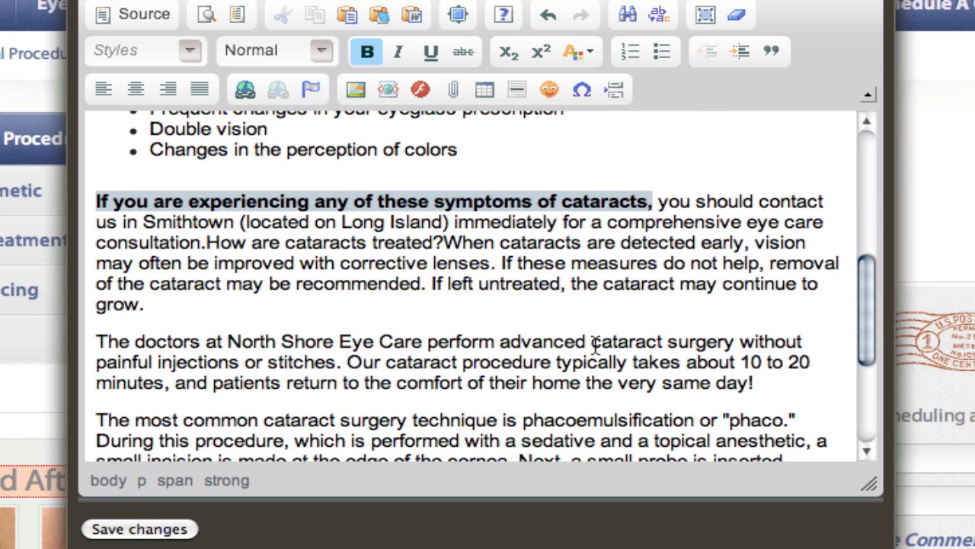
# Bold "The doctors at North Shore Eye Care perform advanced cataract surgery" and the full sentence beginning "The most common cataract surgery technique".
pyautogui.moveTo(736, 341); pyautogui.dragTo(98, 338)
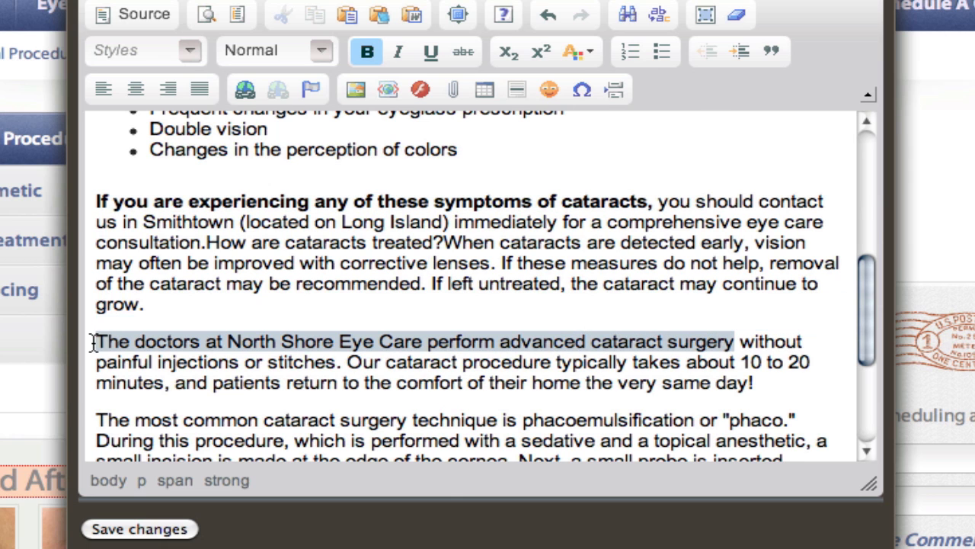
pyautogui.click(365, 49)
pyautogui.scroll(-3, 520, 218)
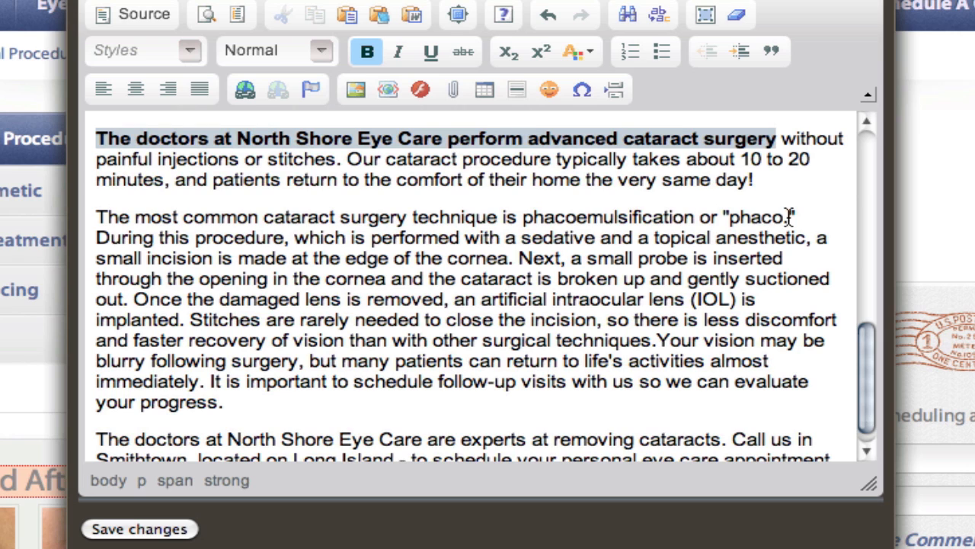
pyautogui.moveTo(797, 217); pyautogui.dragTo(96, 215)
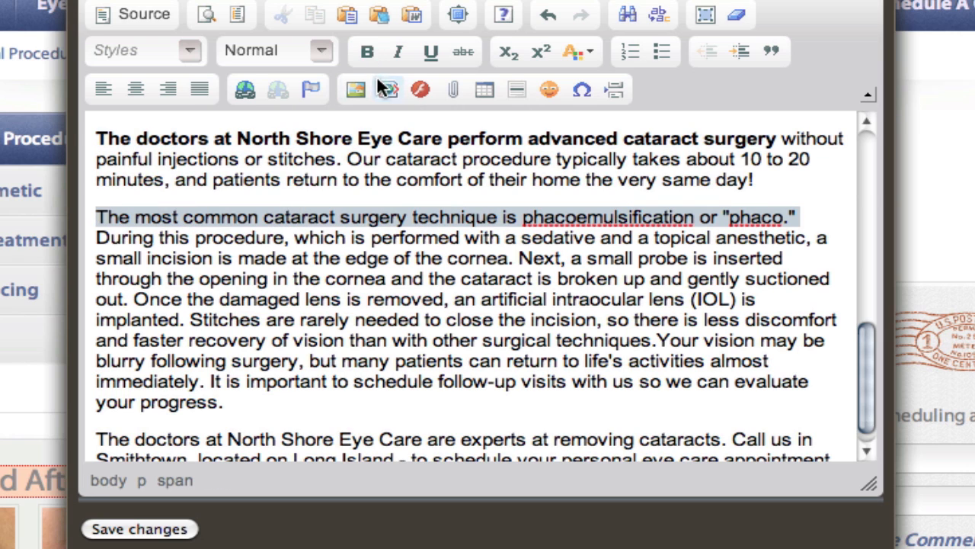
pyautogui.click(367, 52)
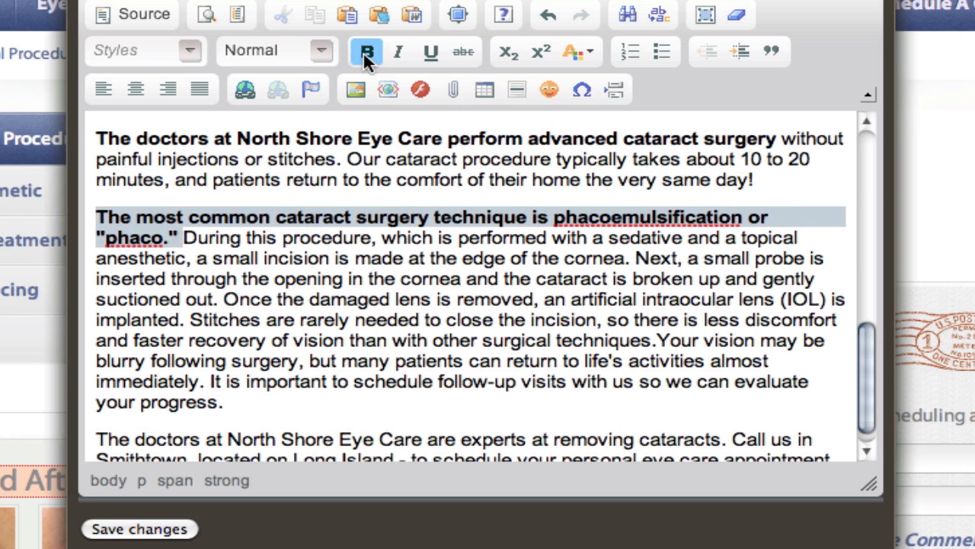
# Color the word "phacoemulsification" red in the paragraph about the most common cataract surgery technique.
pyautogui.doubleClick(629, 221)
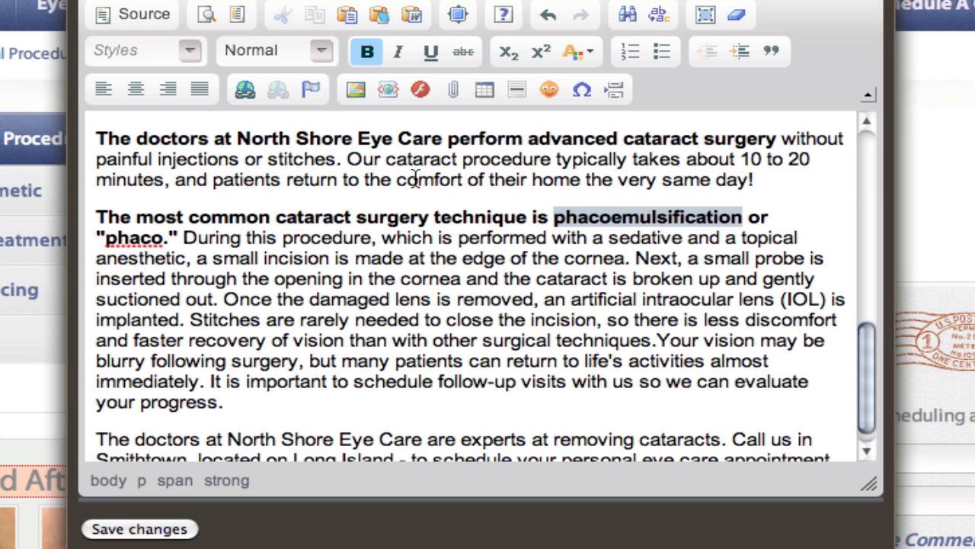
pyautogui.click(575, 50)
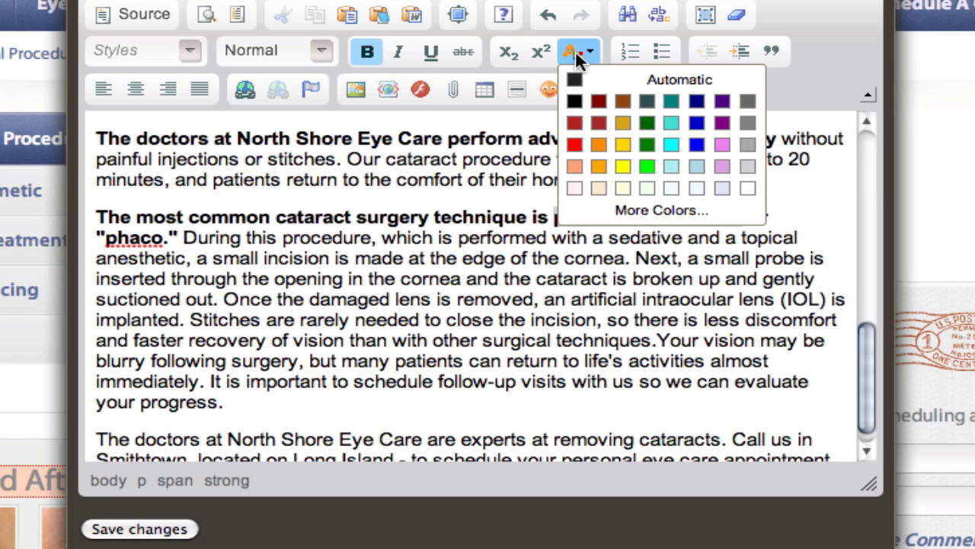
pyautogui.click(573, 147)
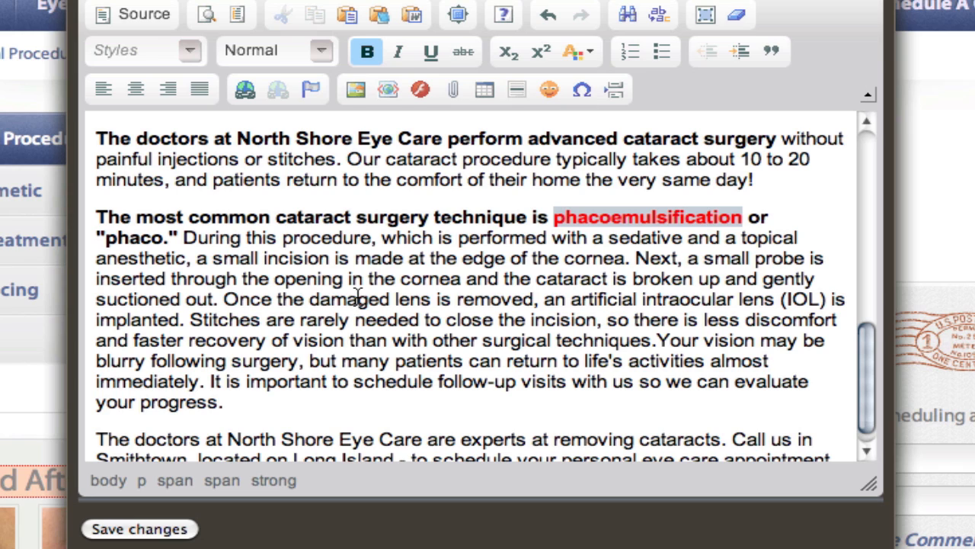
pyautogui.click(464, 361)
pyautogui.moveTo(308, 299); pyautogui.dragTo(535, 300)
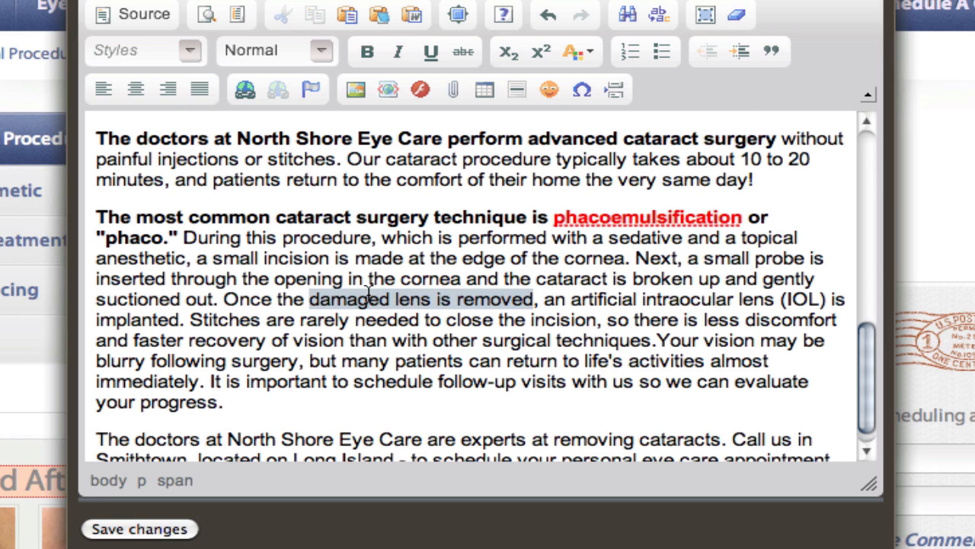
pyautogui.click(247, 91)
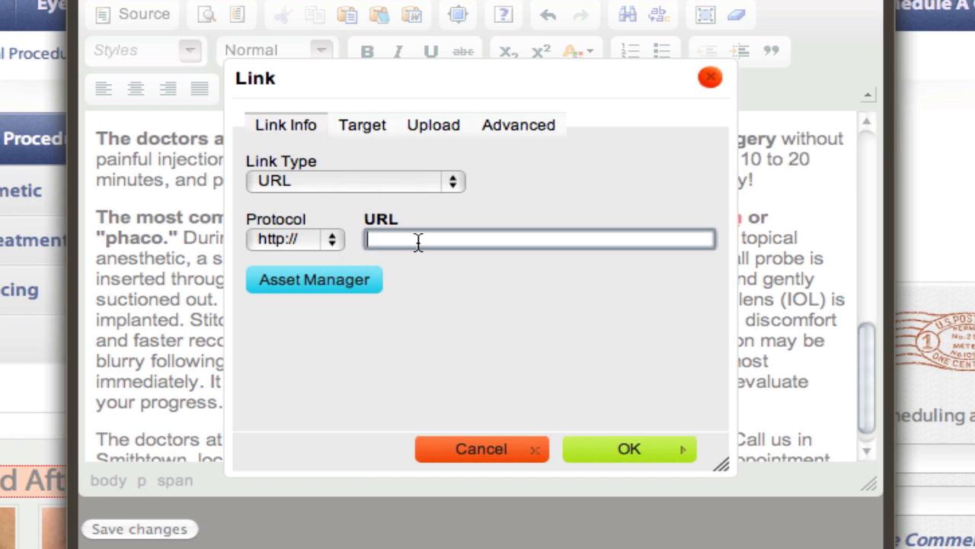
pyautogui.write('google.com')
pyautogui.click(648, 447)
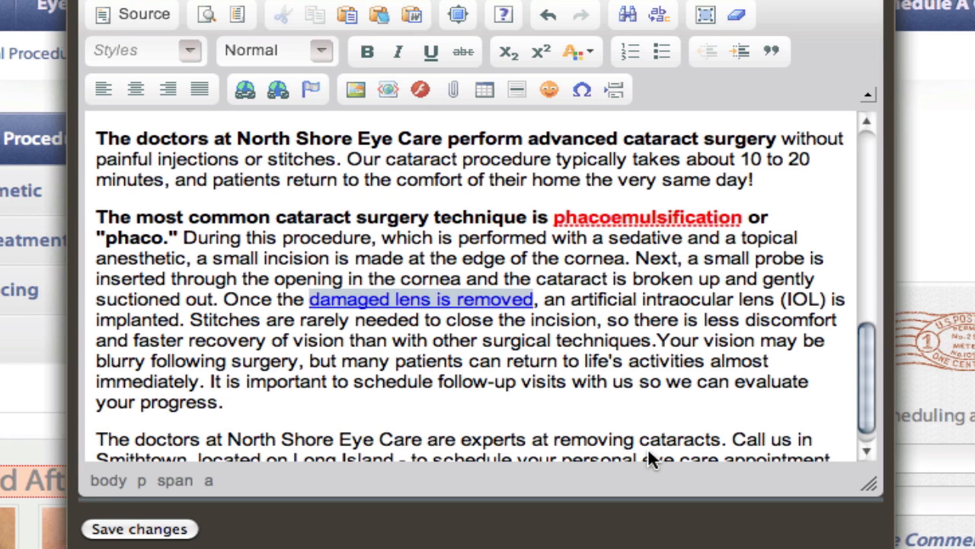
pyautogui.click(558, 358)
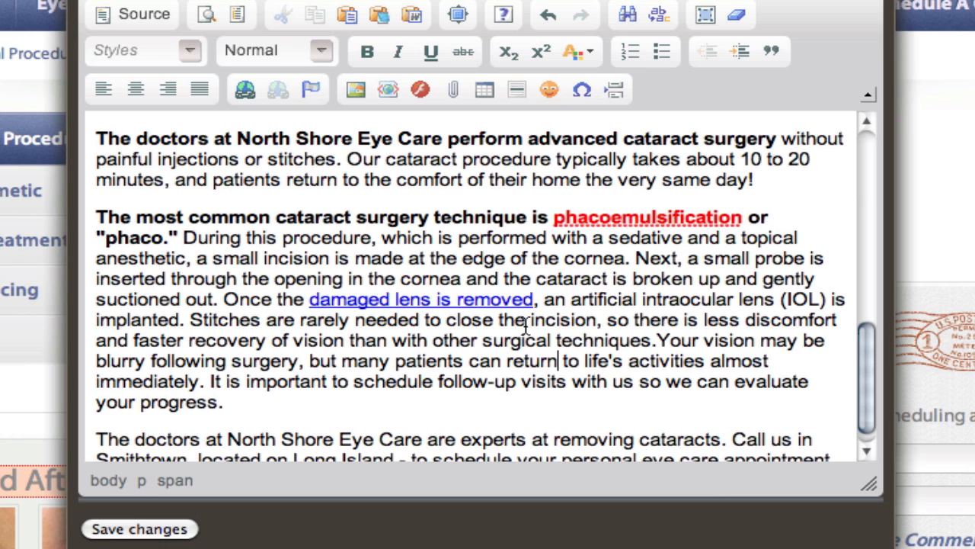
# Save the content changes and check the formatted text, list and link on the Cataracts page.
pyautogui.scroll(-2, 638, 342)
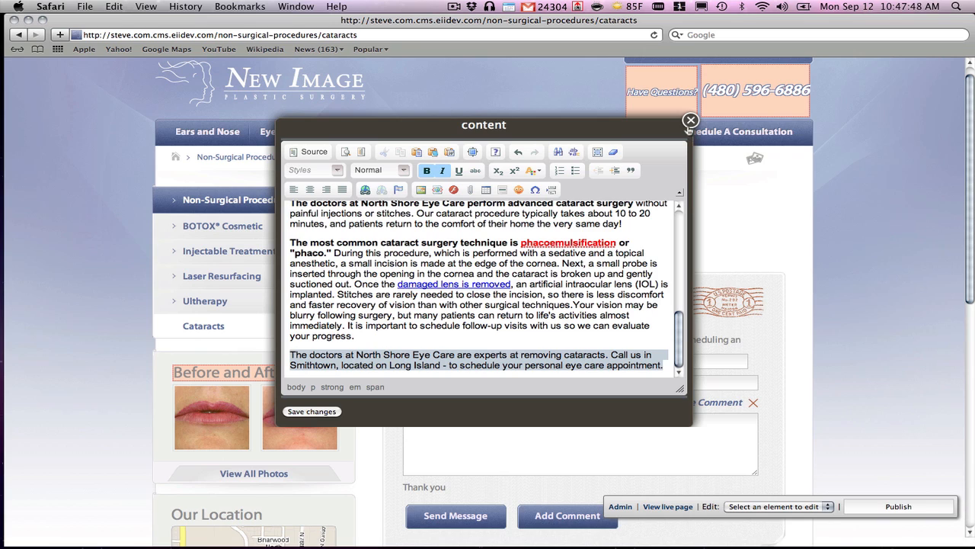
pyautogui.click(329, 412)
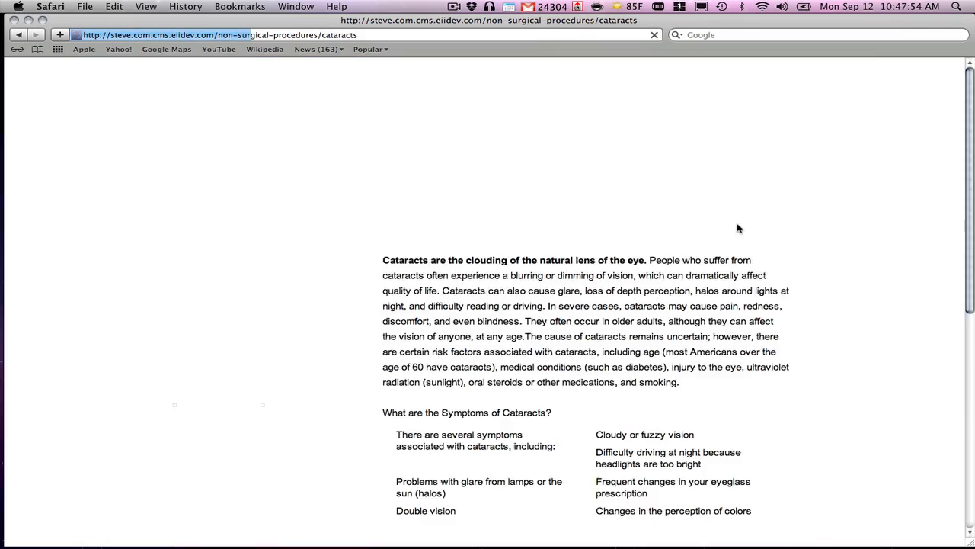
pyautogui.scroll(-10, 602, 343)
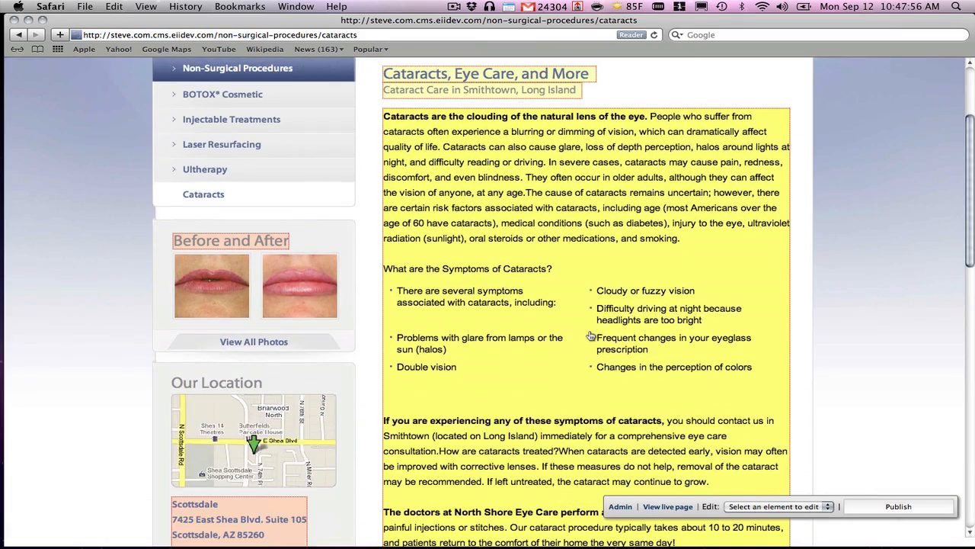
pyautogui.scroll(-3, 590, 335)
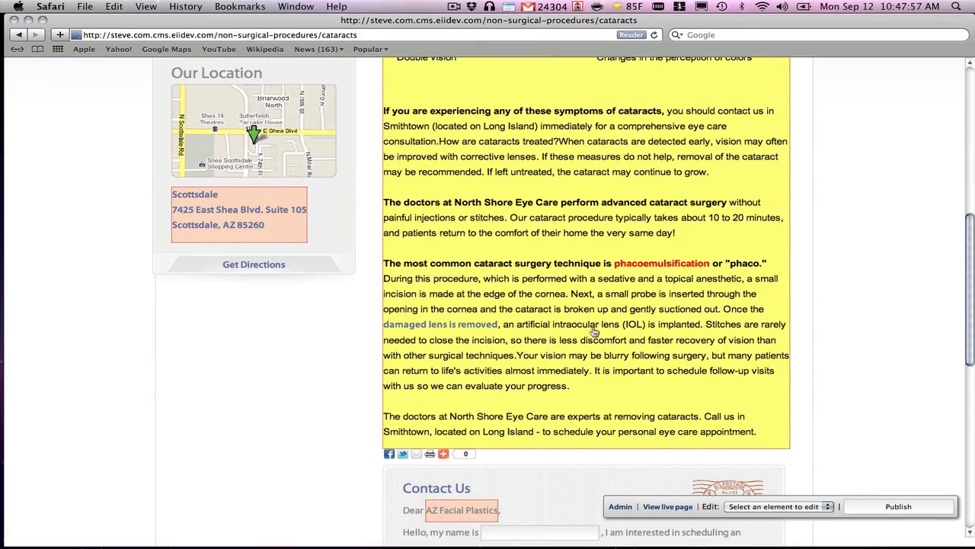
pyautogui.click(661, 293)
pyautogui.click(690, 120)
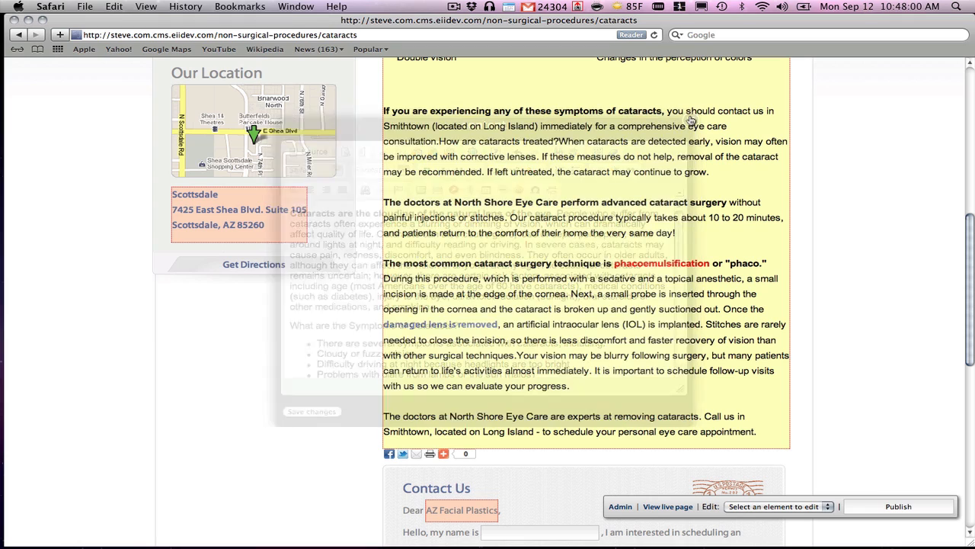
pyautogui.scroll(2, 662, 238)
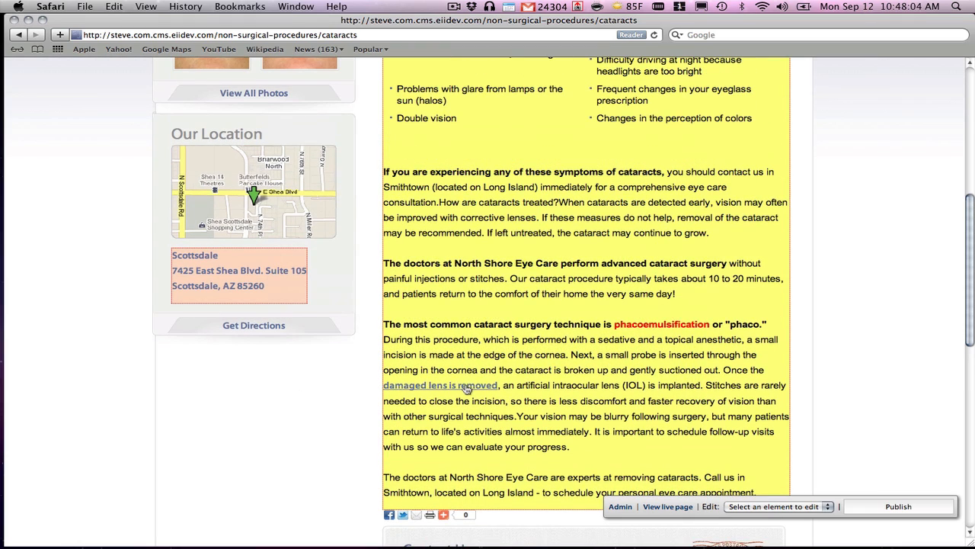
pyautogui.scroll(4, 499, 259)
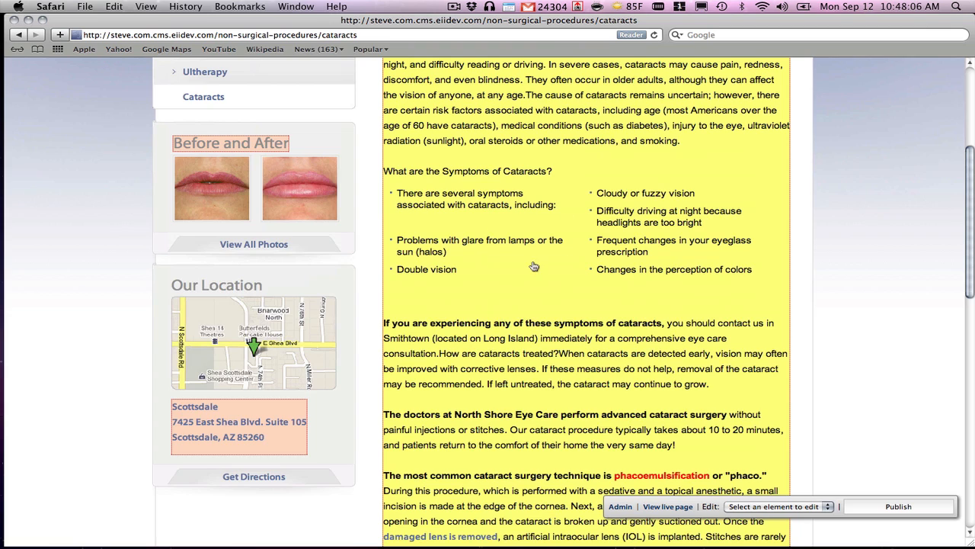
pyautogui.scroll(4, 531, 266)
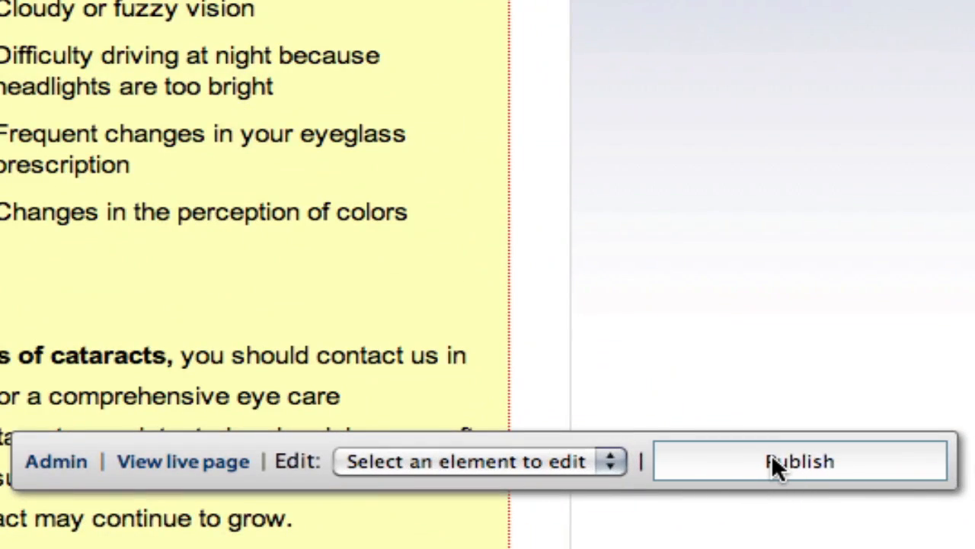
# Publish the Cataracts page with the change description "added cataract page".
pyautogui.click(772, 457)
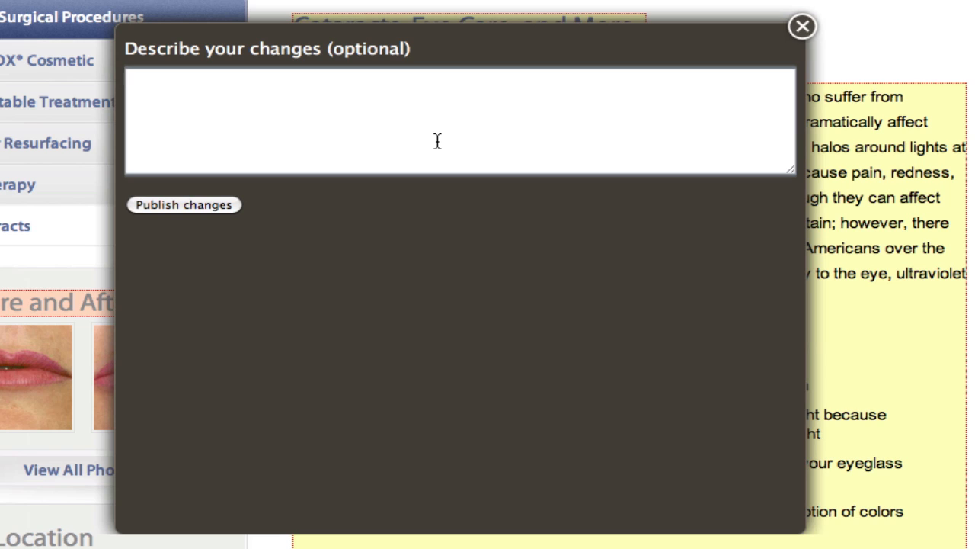
pyautogui.write('added cataract page')
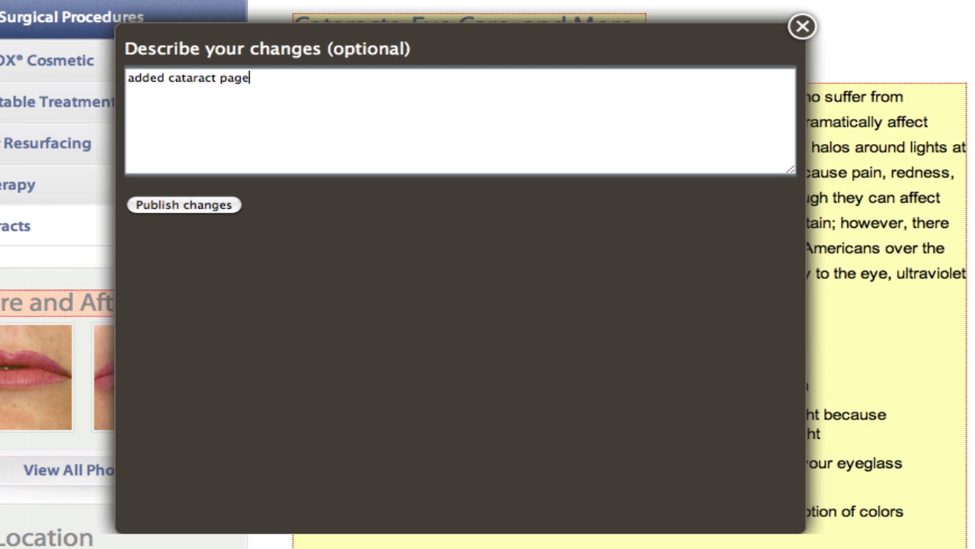
pyautogui.click(211, 211)
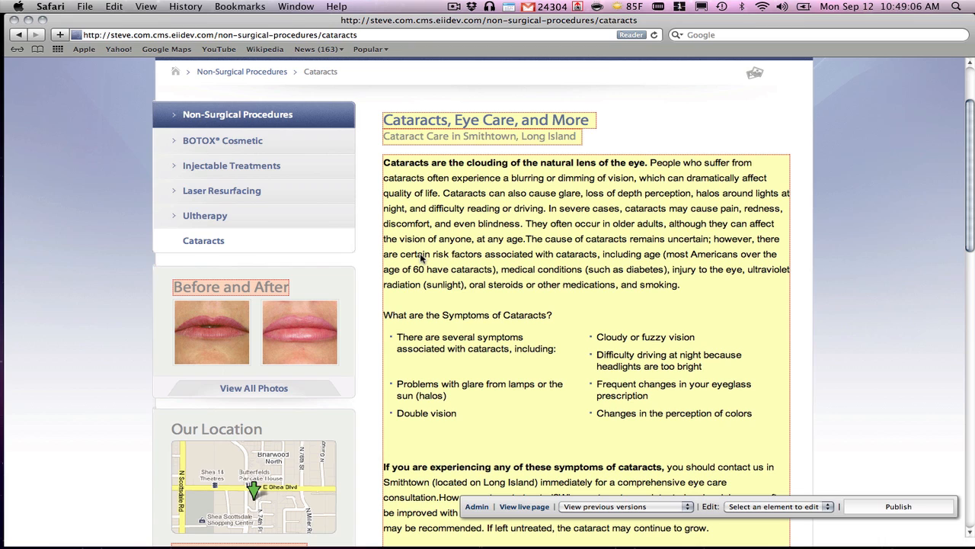
# Open the live version of the Cataracts page and look through its published content.
pyautogui.click(532, 507)
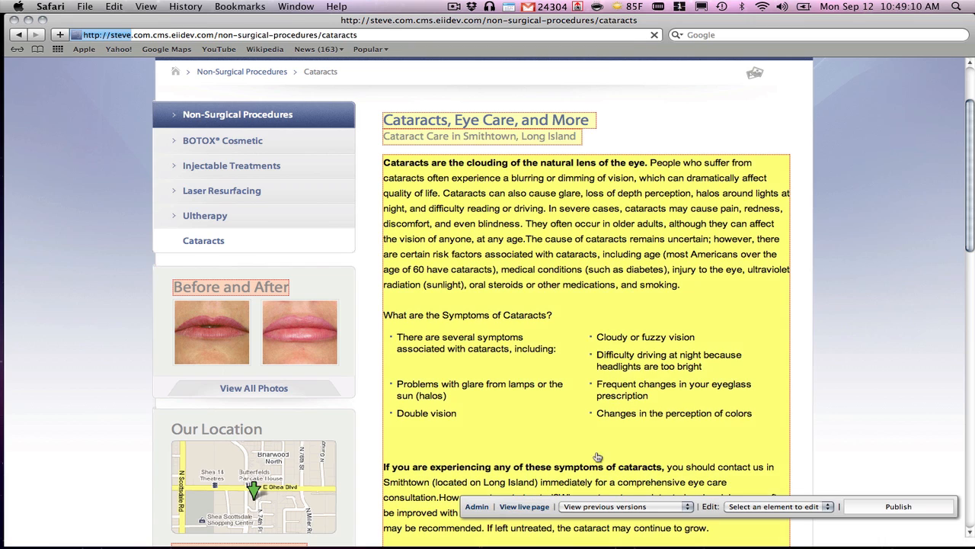
pyautogui.scroll(-5, 549, 314)
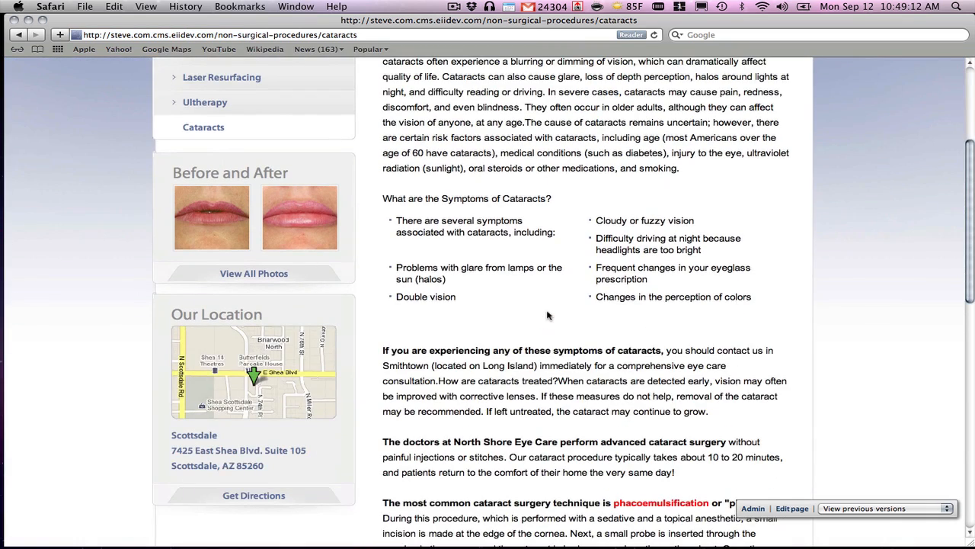
pyautogui.scroll(5, 548, 315)
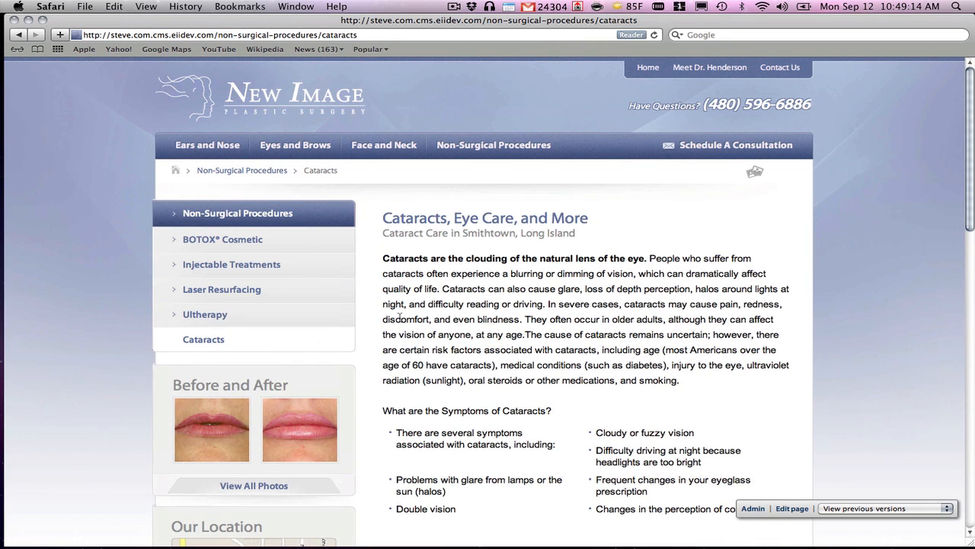